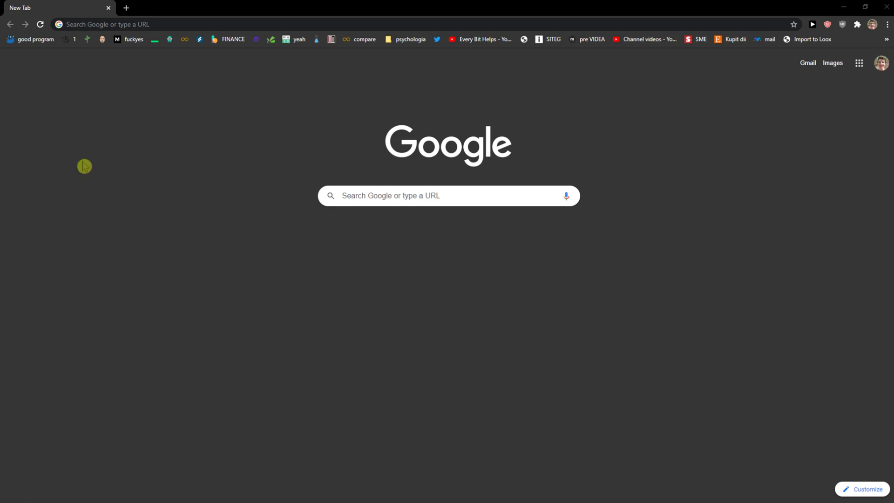
Load zapier.com in Chrome to reach the Zapier dashboard
{"action": "left_click", "coordinate": [160, 26]}
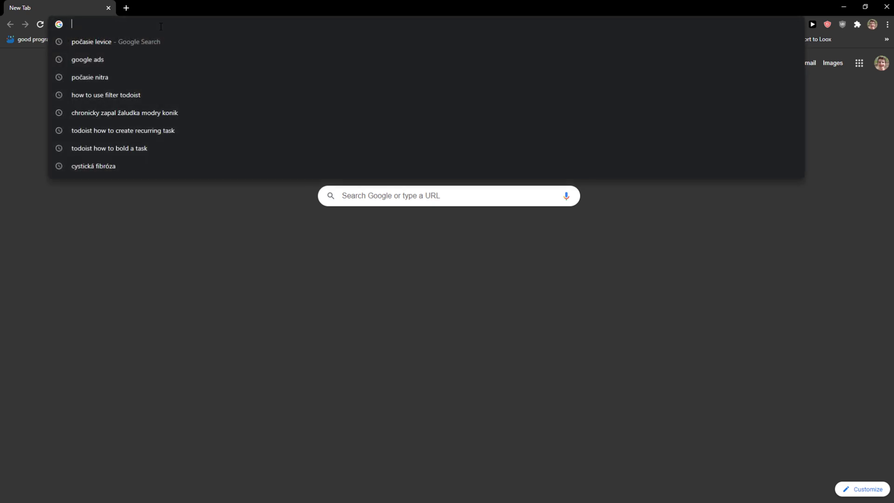
{"action": "type", "text": "zapier.com"}
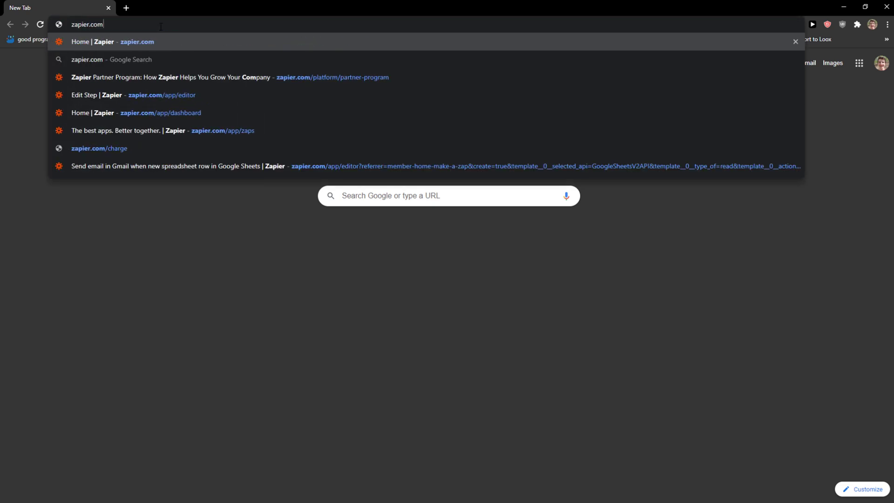
{"action": "key", "text": "Return"}
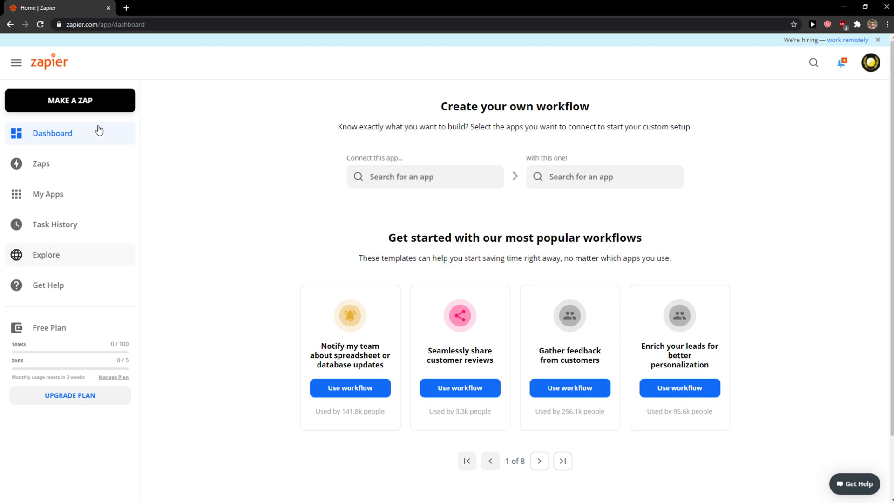
Pick Todoist as the first app and Google Sheets as the second app
{"action": "left_click", "coordinate": [442, 173]}
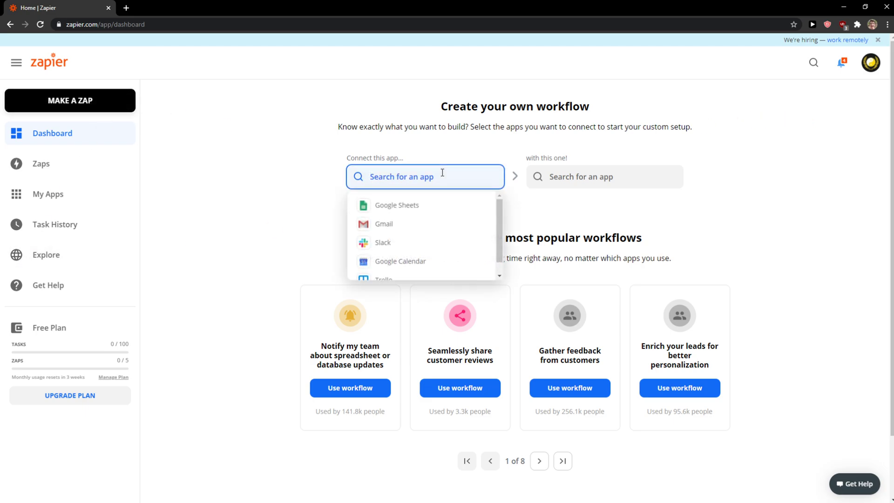
{"action": "type", "text": "to"}
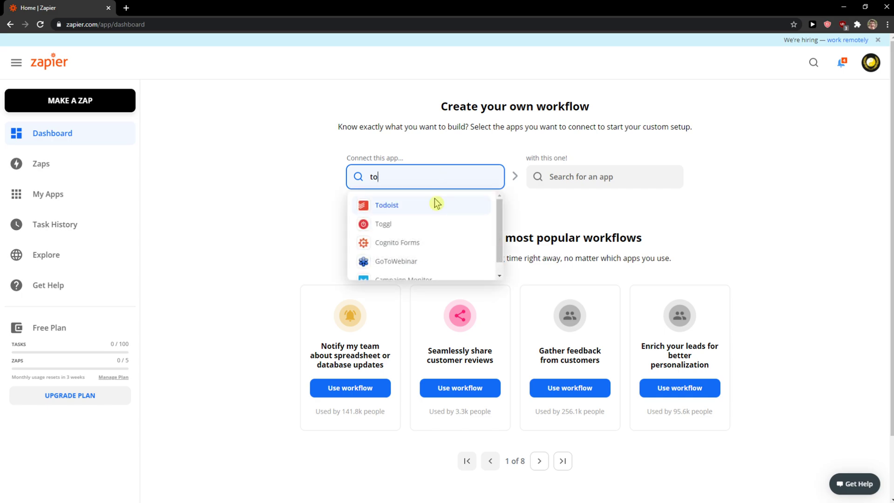
{"action": "left_click", "coordinate": [436, 204]}
{"action": "left_click", "coordinate": [569, 176]}
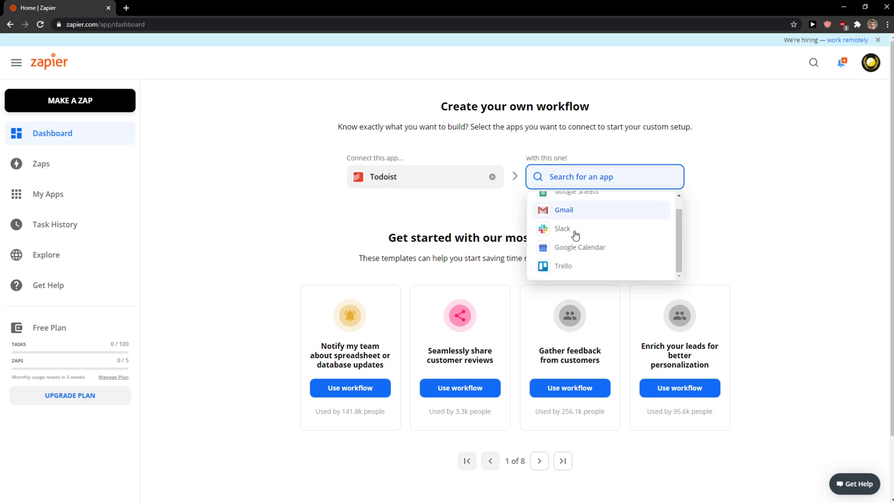
{"action": "left_click", "coordinate": [592, 208]}
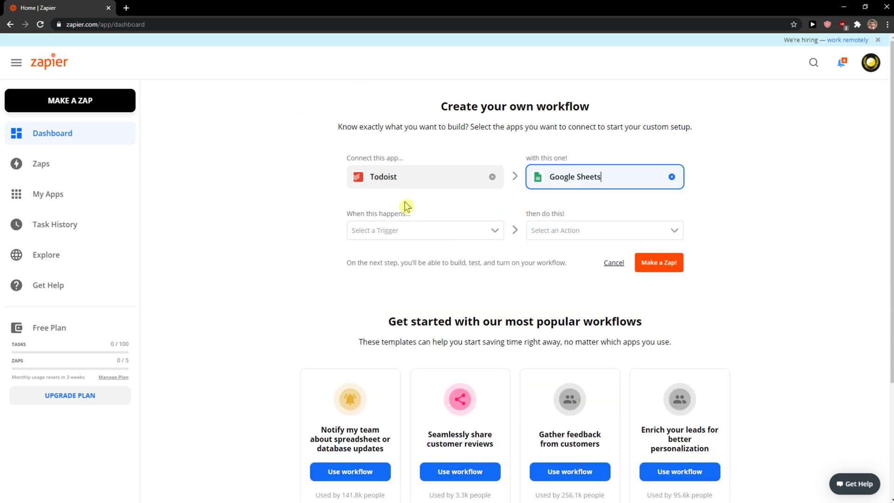
Choose New Completed Task as the trigger and Create Spreadsheet Row as the action, then start the zap
{"action": "left_click", "coordinate": [364, 231]}
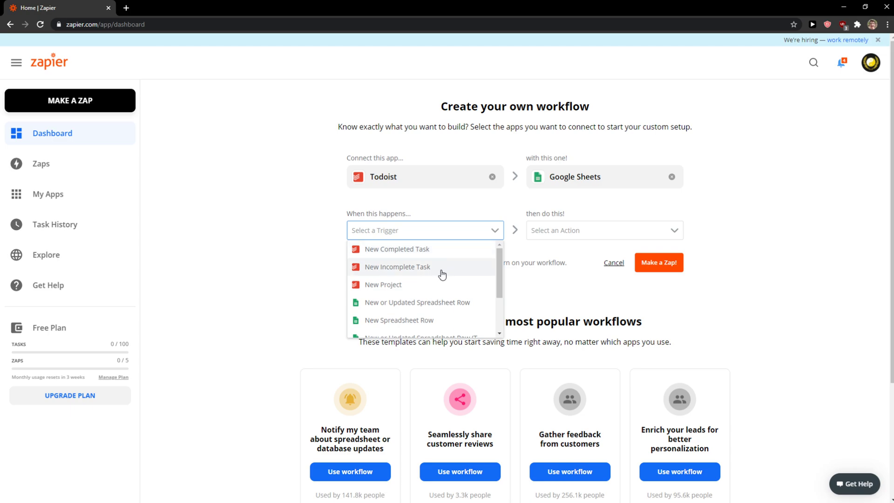
{"action": "scroll", "coordinate": [448, 265], "scroll_direction": "down", "scroll_amount": 3}
{"action": "scroll", "coordinate": [435, 308], "scroll_direction": "down", "scroll_amount": 2}
{"action": "scroll", "coordinate": [435, 310], "scroll_direction": "up", "scroll_amount": 2}
{"action": "scroll", "coordinate": [423, 297], "scroll_direction": "up", "scroll_amount": 2}
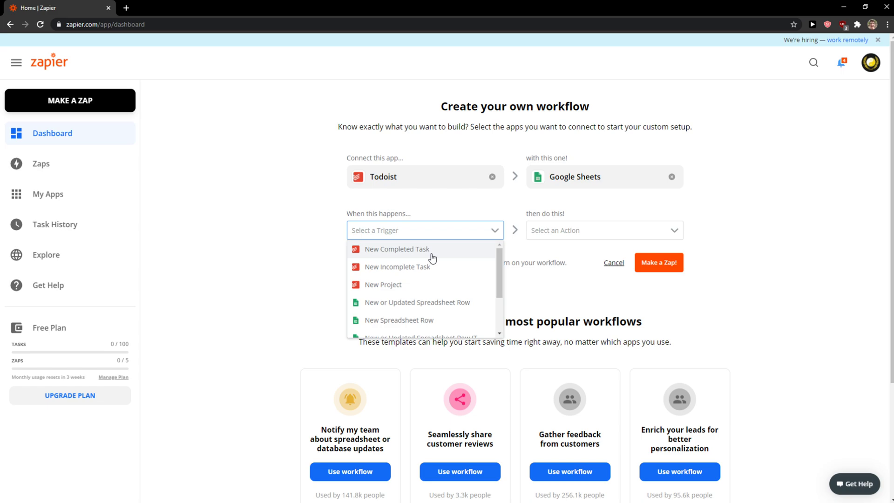
{"action": "left_click", "coordinate": [423, 250]}
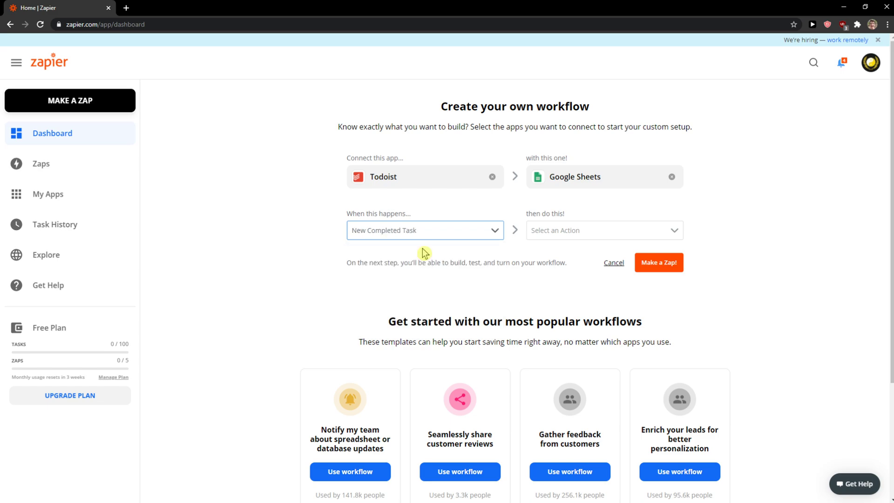
{"action": "left_click", "coordinate": [567, 231]}
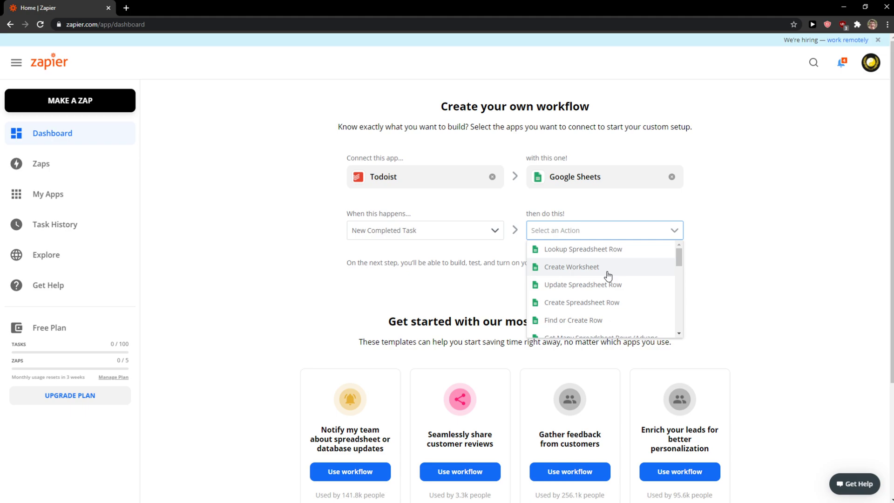
{"action": "scroll", "coordinate": [608, 283], "scroll_direction": "down", "scroll_amount": 1}
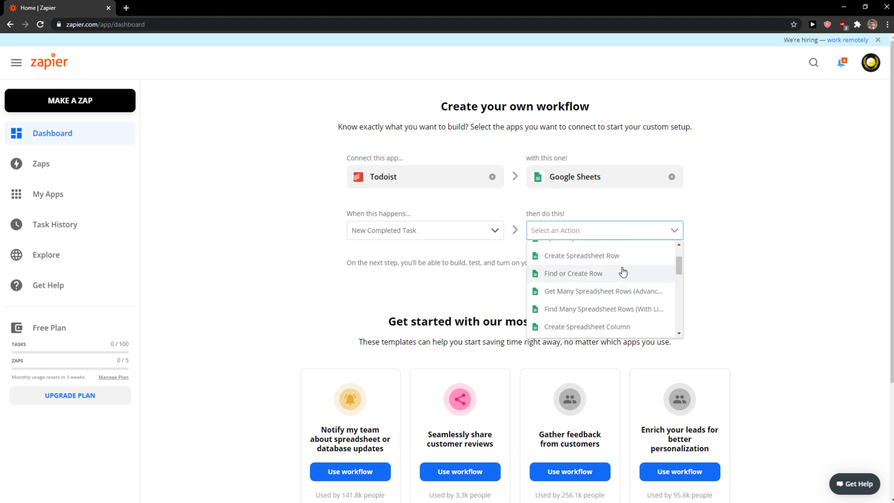
{"action": "scroll", "coordinate": [618, 287], "scroll_direction": "up", "scroll_amount": 1}
{"action": "scroll", "coordinate": [621, 287], "scroll_direction": "down", "scroll_amount": 1}
{"action": "scroll", "coordinate": [635, 282], "scroll_direction": "down", "scroll_amount": 1}
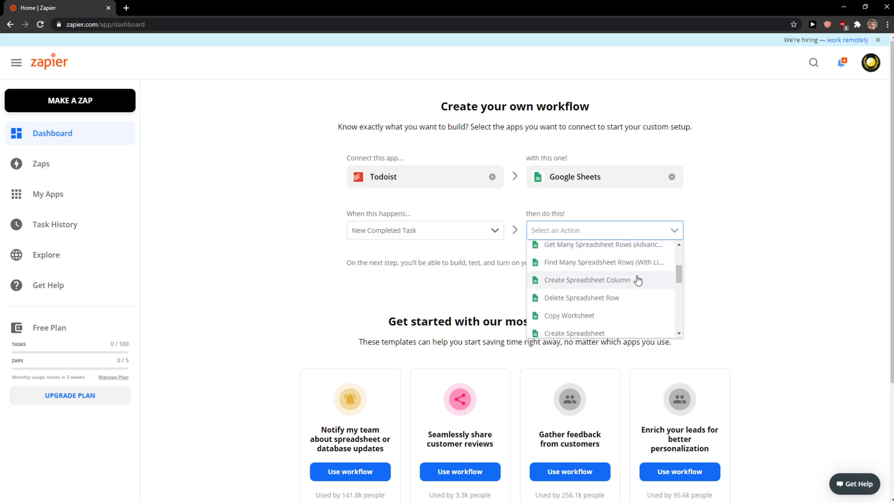
{"action": "left_click_drag", "start_coordinate": [676, 281], "coordinate": [670, 304]}
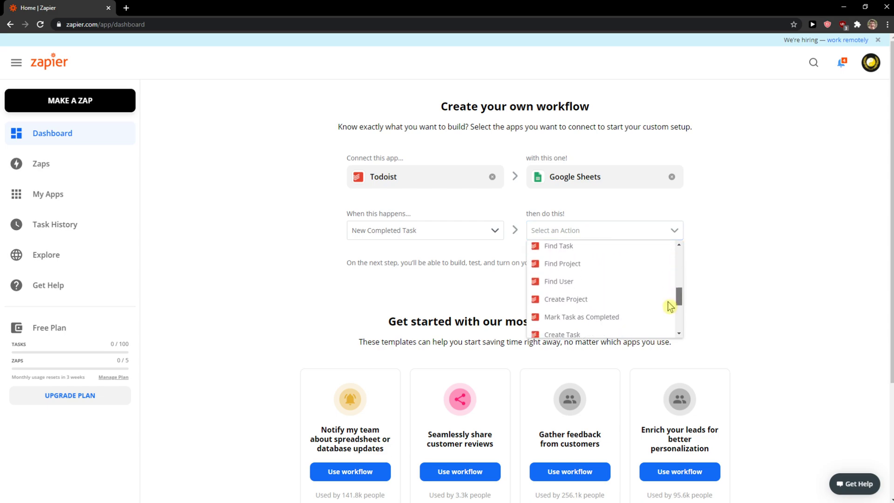
{"action": "mouse_move", "coordinate": [669, 304]}
{"action": "left_mouse_down"}
{"action": "mouse_move", "coordinate": [669, 319]}
{"action": "mouse_move", "coordinate": [669, 282]}
{"action": "mouse_move", "coordinate": [663, 332]}
{"action": "mouse_move", "coordinate": [671, 261]}
{"action": "left_mouse_up"}
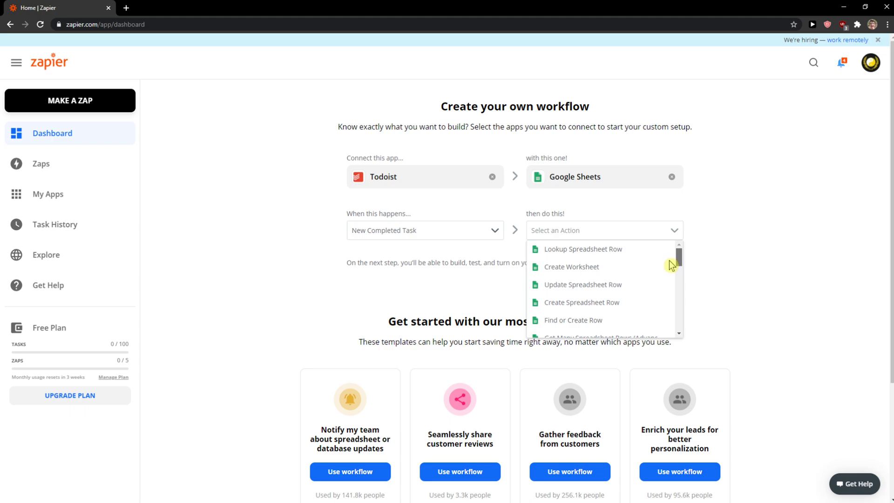
{"action": "left_click", "coordinate": [617, 305]}
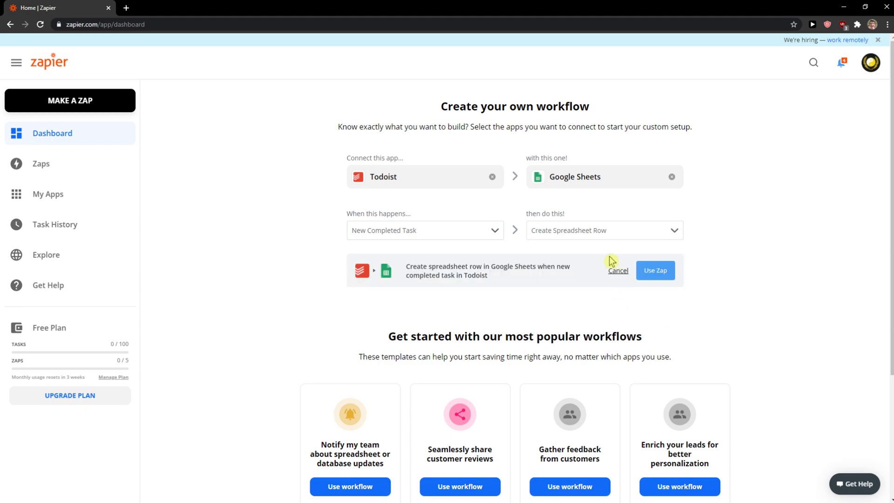
{"action": "left_click", "coordinate": [652, 275]}
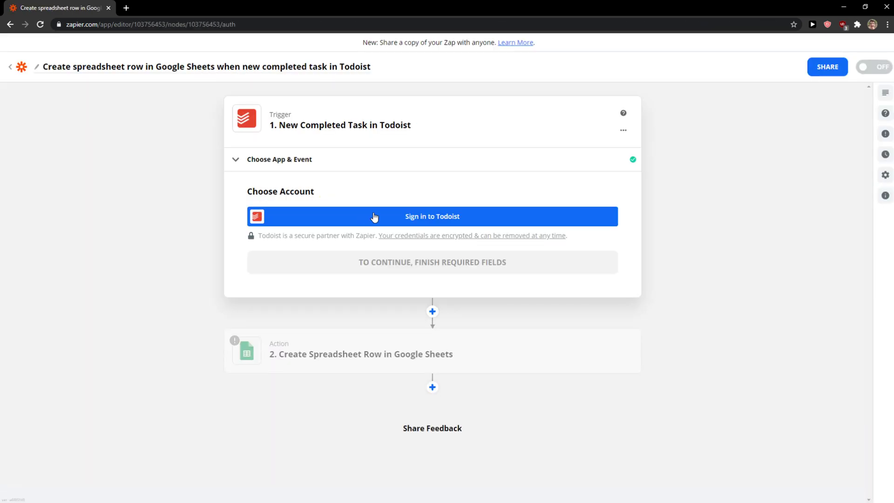
Sign in to Todoist, agree to Zapier's permissions and confirm the linked account
{"action": "left_click", "coordinate": [383, 221]}
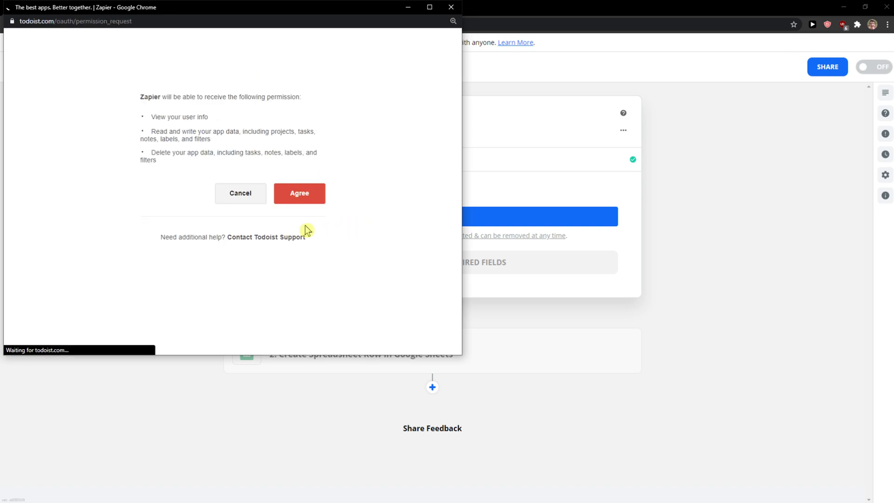
{"action": "left_click", "coordinate": [299, 241]}
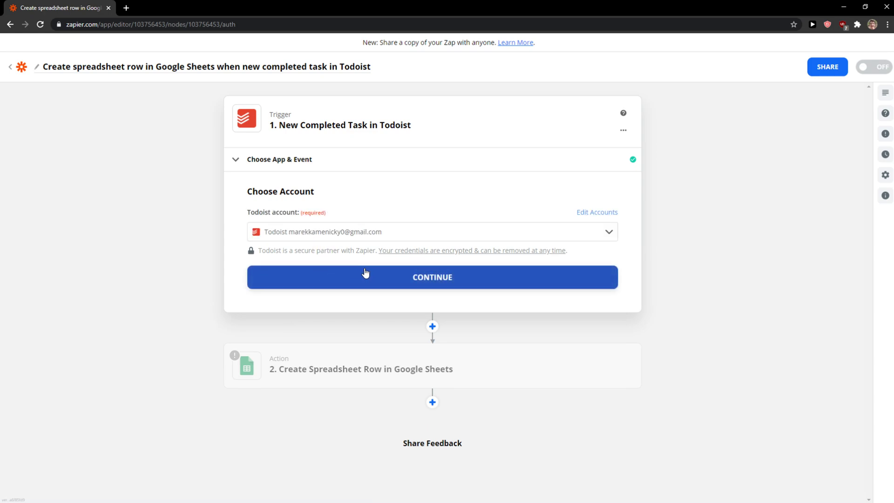
{"action": "left_click", "coordinate": [365, 274]}
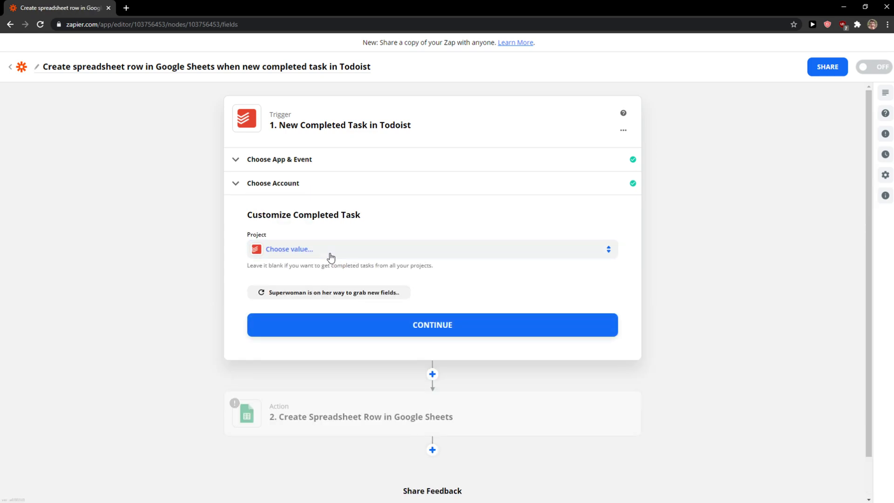
Limit the completed-task trigger to the Youtube yoga project
{"action": "left_click", "coordinate": [331, 257]}
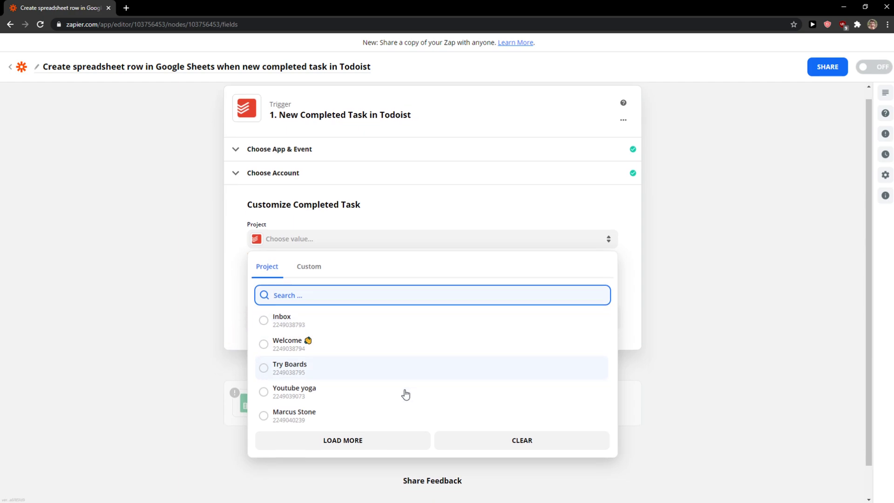
{"action": "left_click", "coordinate": [401, 388]}
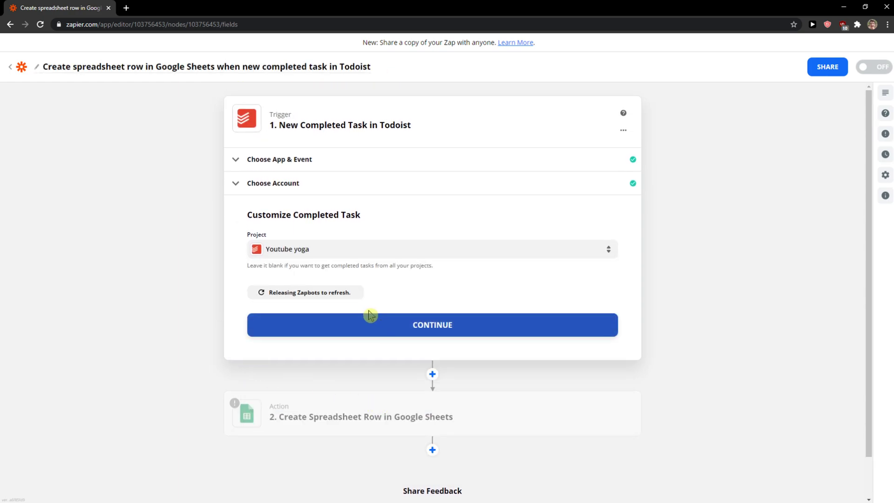
{"action": "scroll", "coordinate": [189, 344], "scroll_direction": "down", "scroll_amount": 1}
{"action": "left_click", "coordinate": [433, 280]}
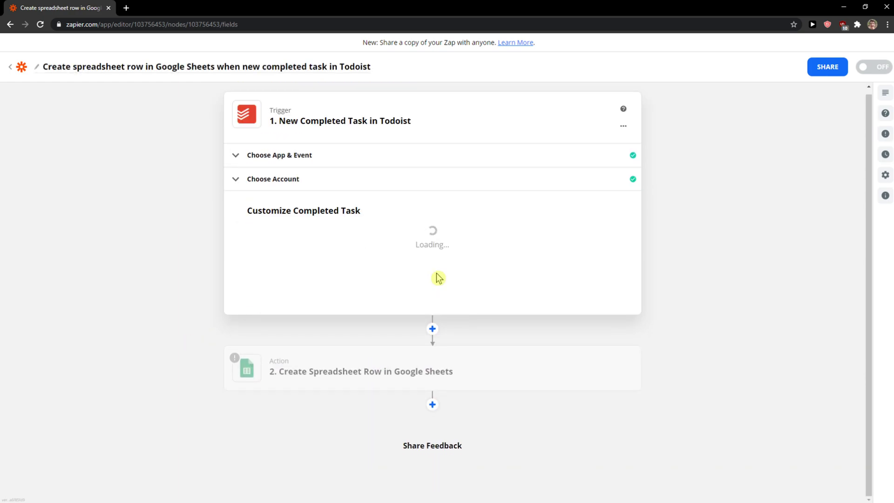
Skip the trigger test in favor of example task data and finish the trigger
{"action": "left_click", "coordinate": [435, 343]}
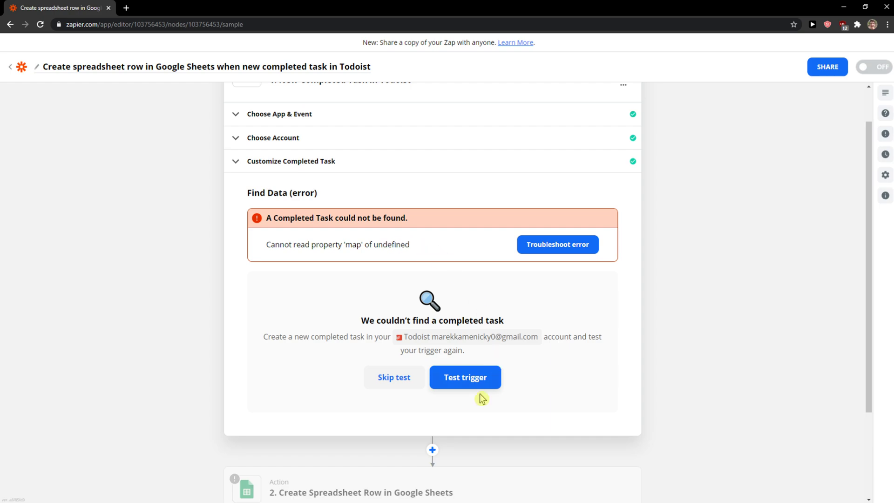
{"action": "left_click", "coordinate": [461, 385]}
{"action": "left_click", "coordinate": [411, 382]}
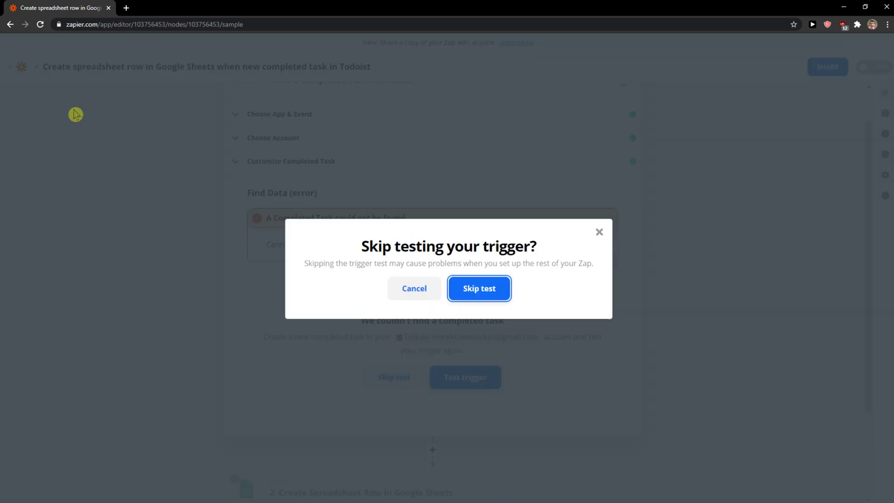
{"action": "left_click", "coordinate": [474, 289]}
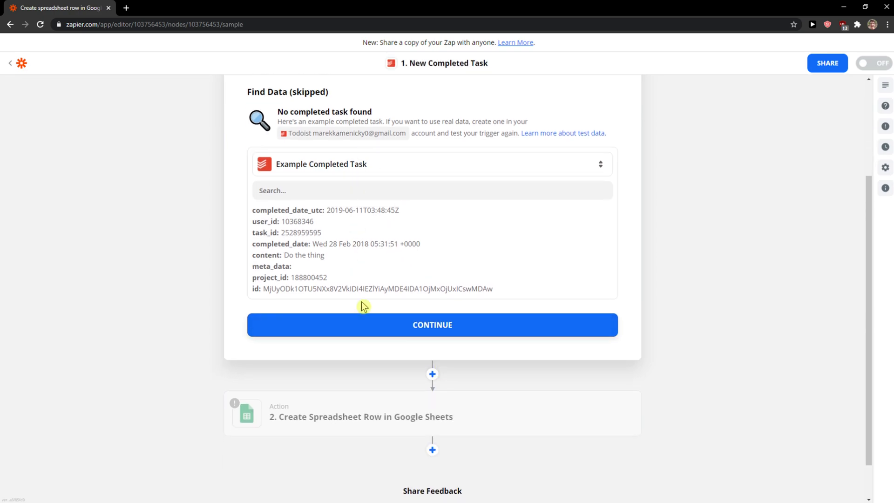
{"action": "left_click", "coordinate": [366, 335]}
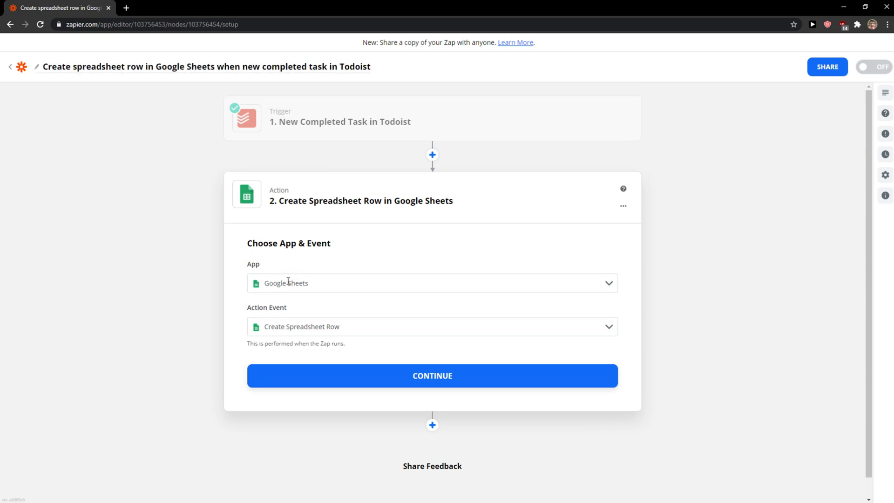
Keep Google Sheets and Create Spreadsheet Row as the action, then sign in with a Google account
{"action": "left_click", "coordinate": [288, 283]}
{"action": "left_click", "coordinate": [395, 254]}
{"action": "left_click", "coordinate": [331, 328]}
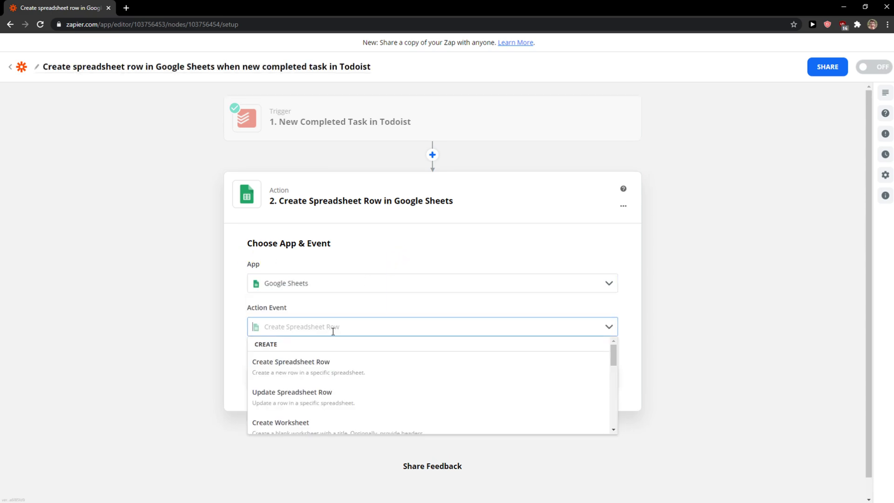
{"action": "left_click", "coordinate": [380, 300]}
{"action": "left_click", "coordinate": [432, 373]}
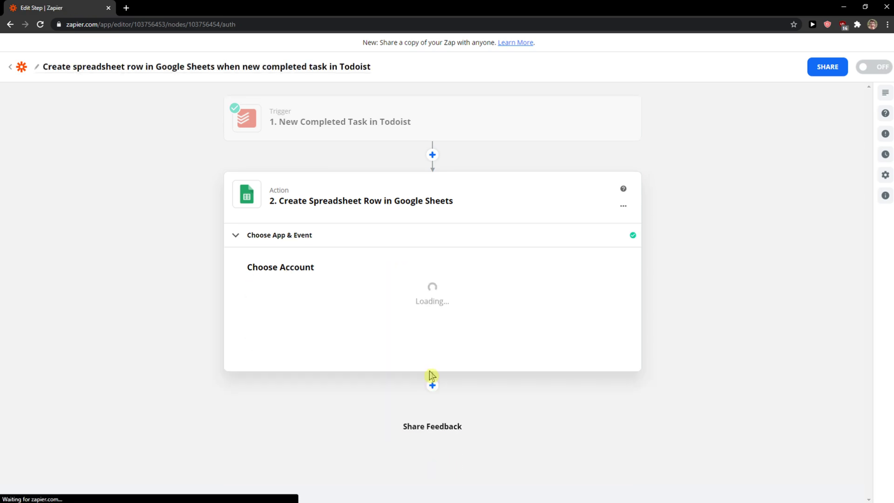
{"action": "left_click", "coordinate": [406, 294]}
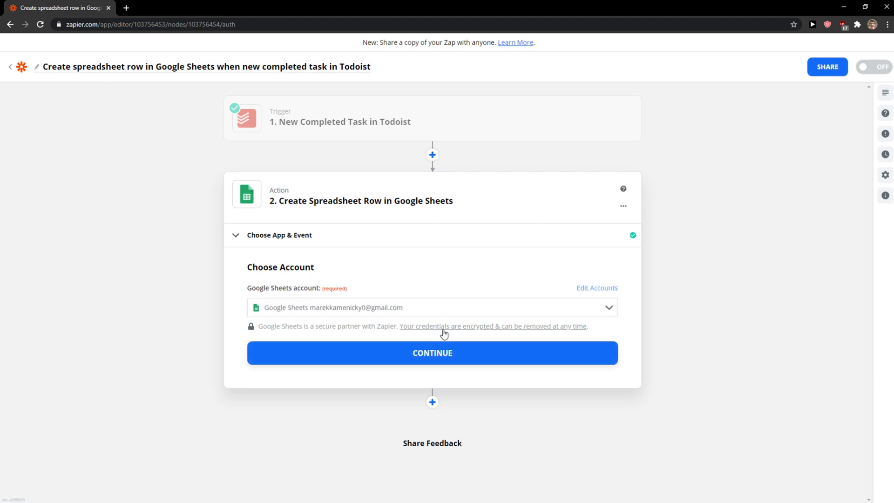
Target Sheet1 of the shopify spreadsheet in My Google Drive, leaving Customer Name blank
{"action": "left_click", "coordinate": [426, 353]}
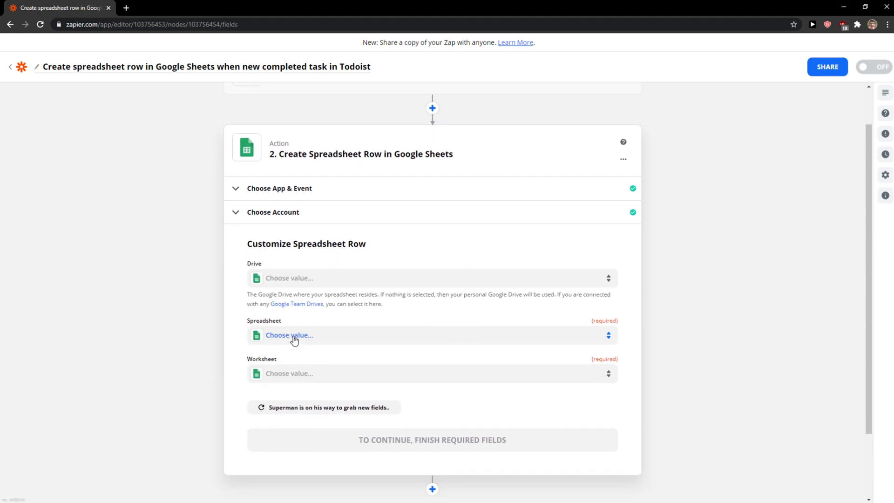
{"action": "left_click", "coordinate": [299, 279]}
{"action": "left_click", "coordinate": [292, 360]}
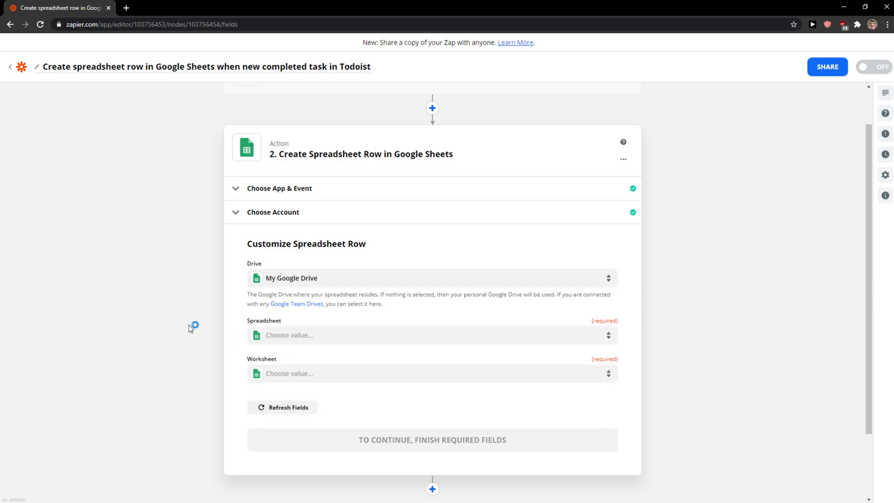
{"action": "left_click", "coordinate": [300, 335]}
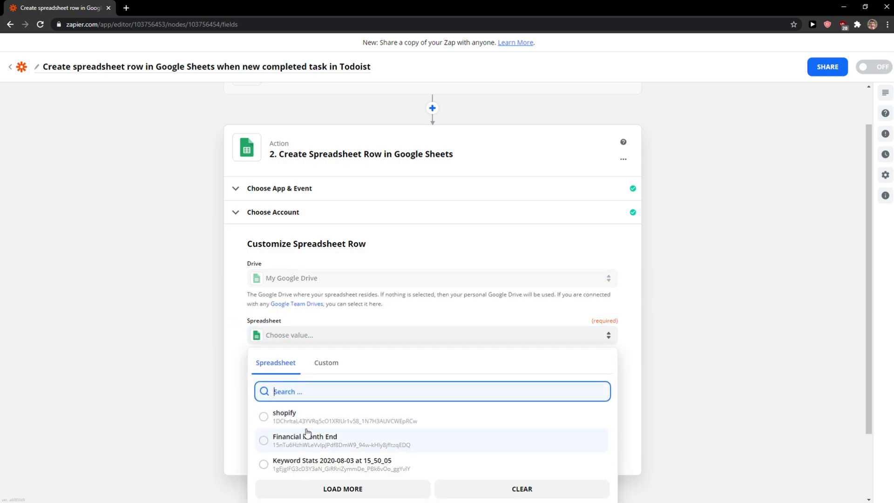
{"action": "left_click", "coordinate": [328, 419]}
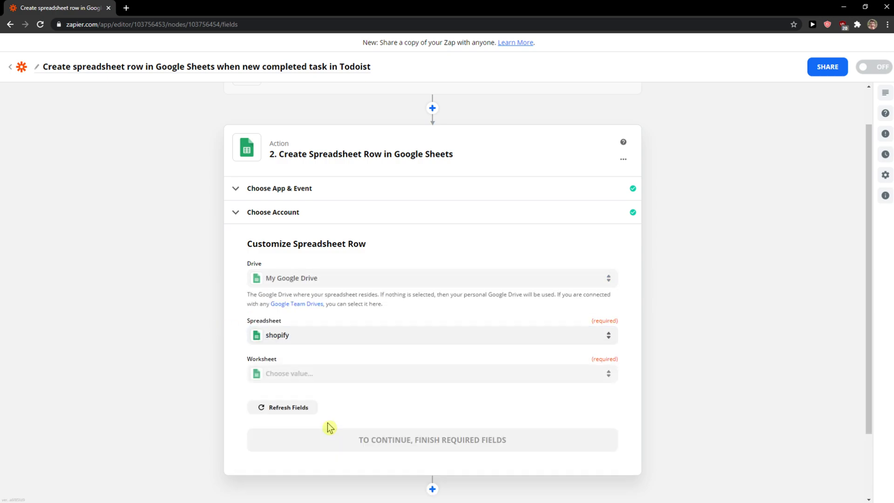
{"action": "left_click", "coordinate": [302, 374]}
{"action": "left_click", "coordinate": [313, 454]}
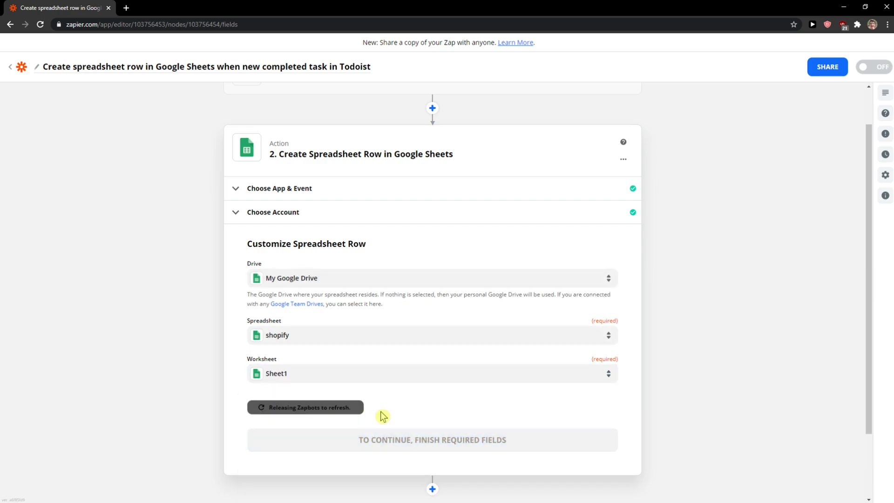
{"action": "scroll", "coordinate": [428, 421], "scroll_direction": "down", "scroll_amount": 2}
{"action": "left_click", "coordinate": [342, 316]}
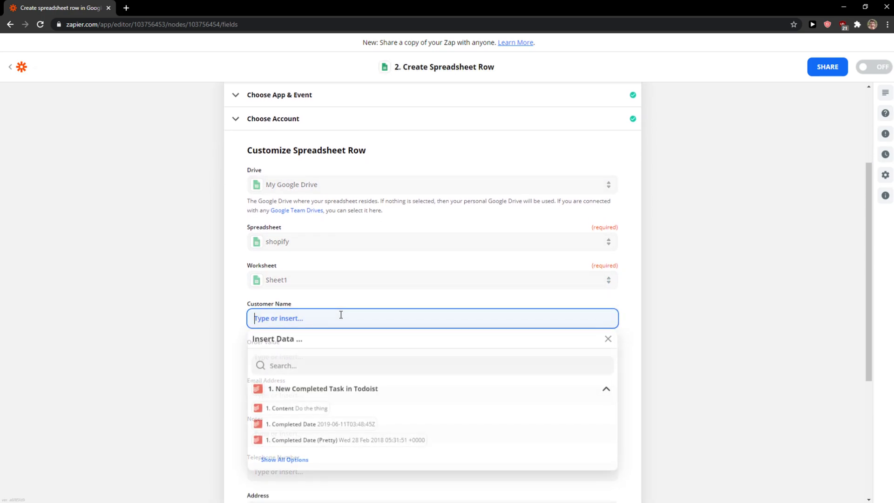
{"action": "left_click", "coordinate": [215, 289]}
{"action": "scroll", "coordinate": [233, 282], "scroll_direction": "down", "scroll_amount": 1}
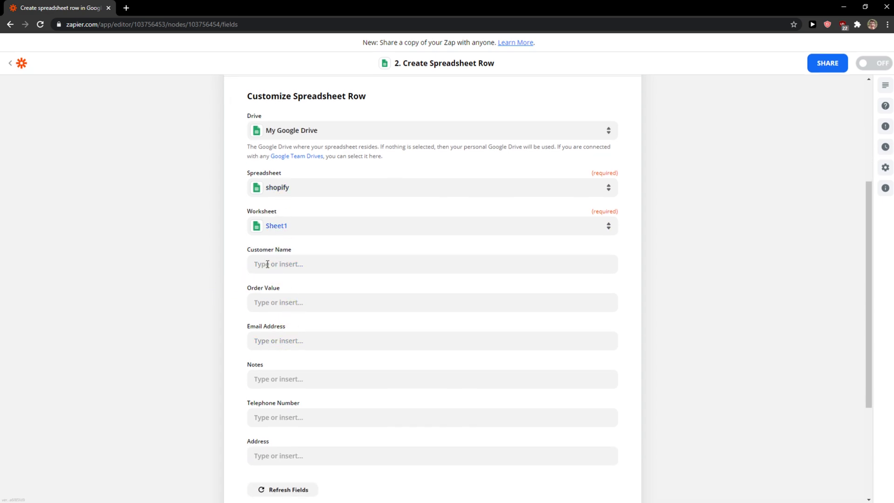
{"action": "scroll", "coordinate": [289, 304], "scroll_direction": "down", "scroll_amount": 2}
{"action": "scroll", "coordinate": [293, 210], "scroll_direction": "up", "scroll_amount": 1}
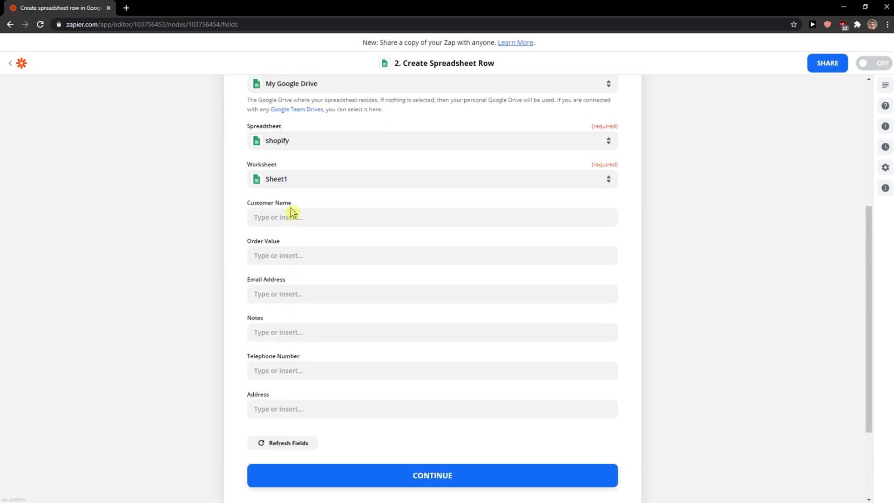
Finish the Customize Spreadsheet Row form to preview the empty shopify Sheet1 row
{"action": "left_click", "coordinate": [364, 476]}
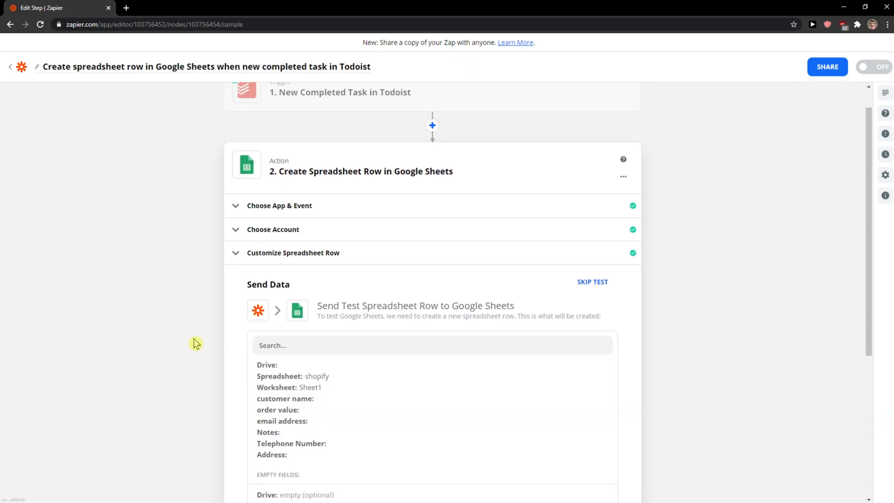
{"action": "scroll", "coordinate": [195, 343], "scroll_direction": "down", "scroll_amount": 3}
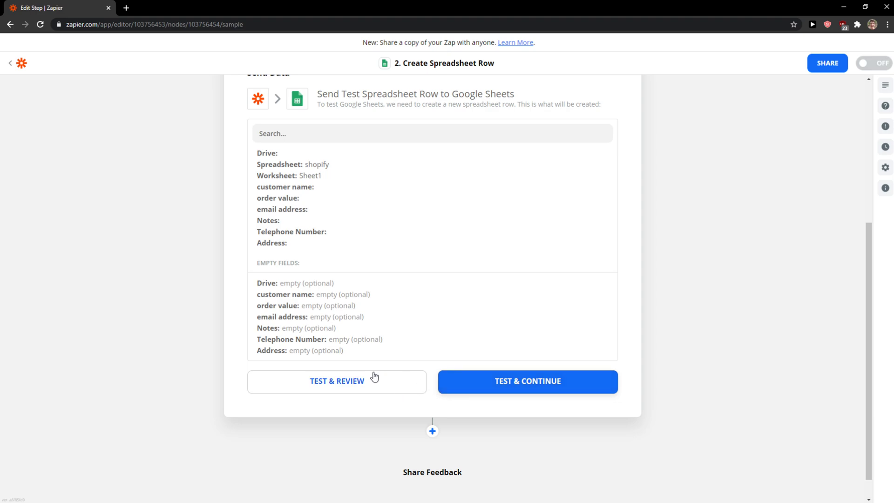
{"action": "scroll", "coordinate": [489, 310], "scroll_direction": "up", "scroll_amount": 2}
{"action": "scroll", "coordinate": [489, 309], "scroll_direction": "up", "scroll_amount": 2}
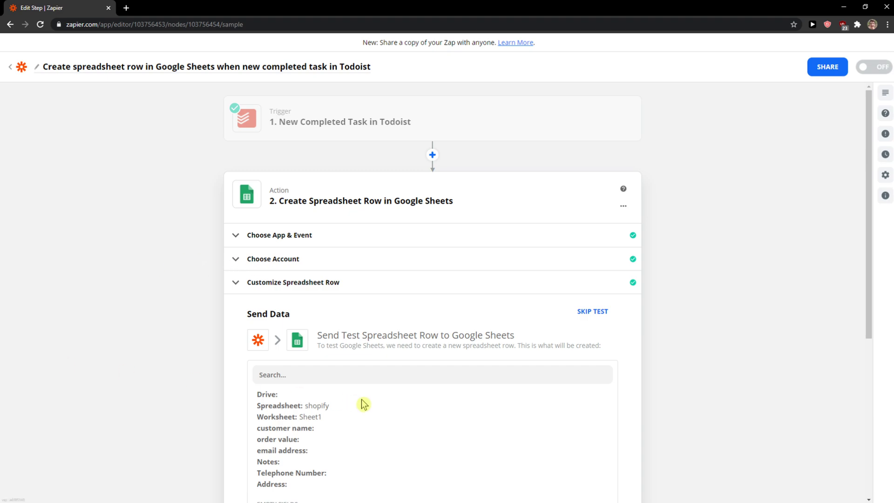
{"action": "scroll", "coordinate": [353, 402], "scroll_direction": "down", "scroll_amount": 4}
{"action": "scroll", "coordinate": [489, 409], "scroll_direction": "up", "scroll_amount": 4}
{"action": "scroll", "coordinate": [368, 228], "scroll_direction": "down", "scroll_amount": 3}
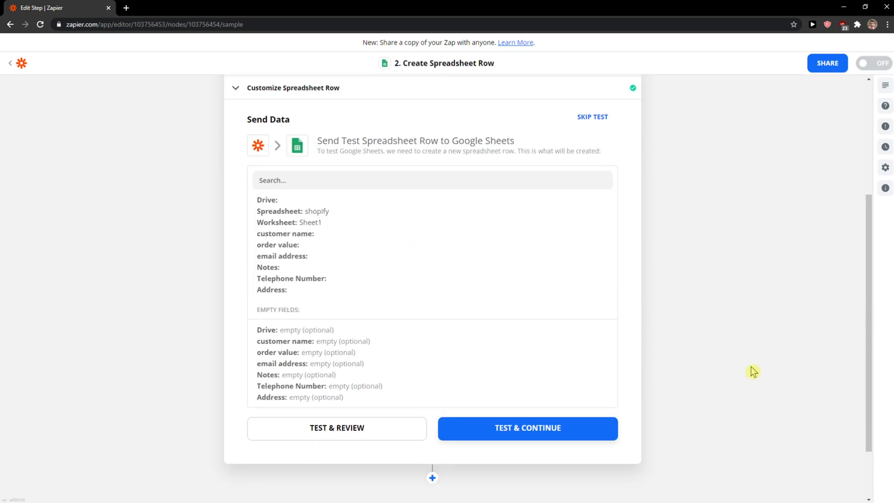